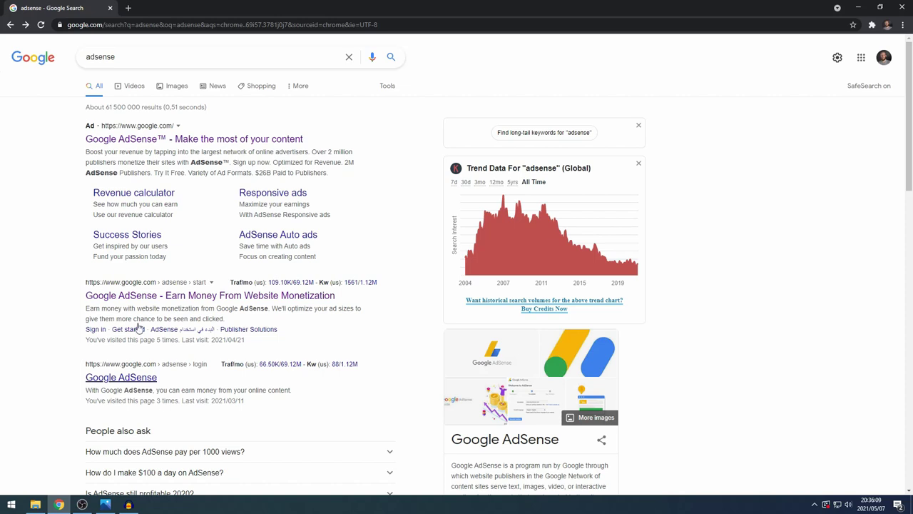
# Step: Open the Google AdSense website from the 'adsense' Google search results
pyautogui.click(145, 60)
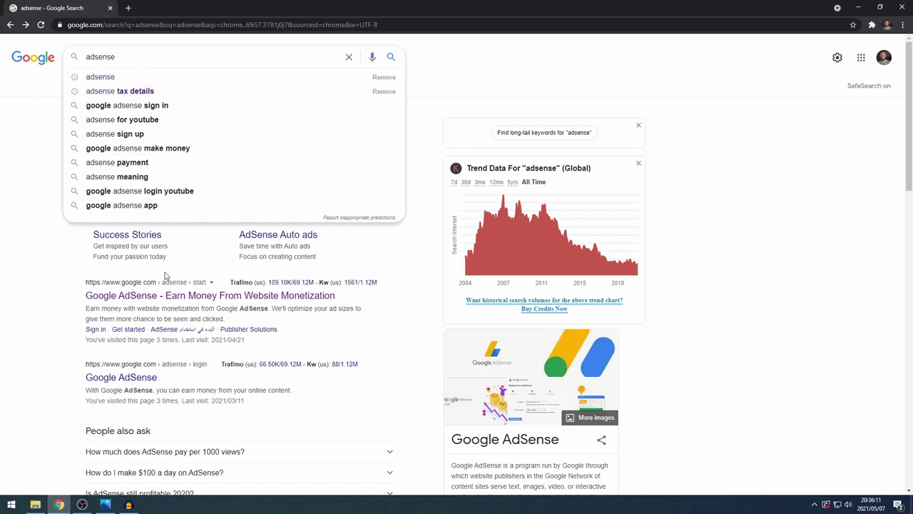
pyautogui.click(164, 296)
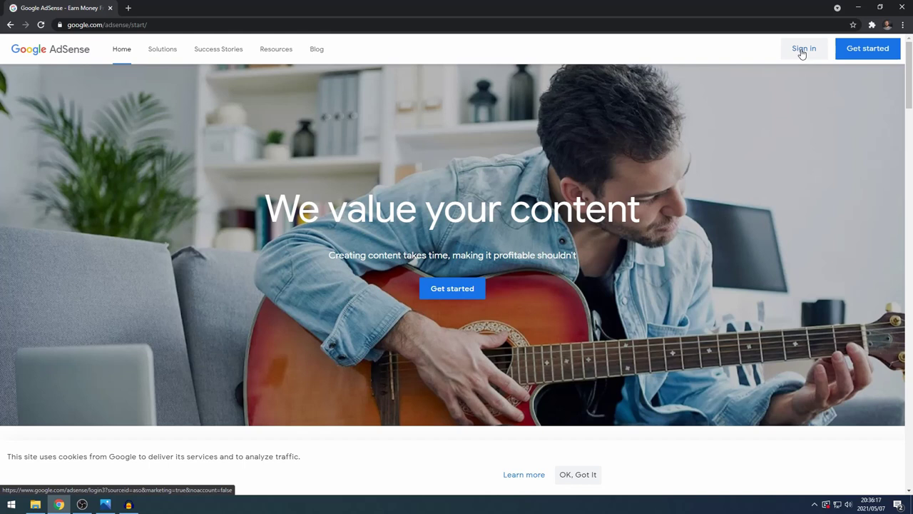
# Step: Sign in to the AdSense account and go to the Payments page
pyautogui.click(803, 48)
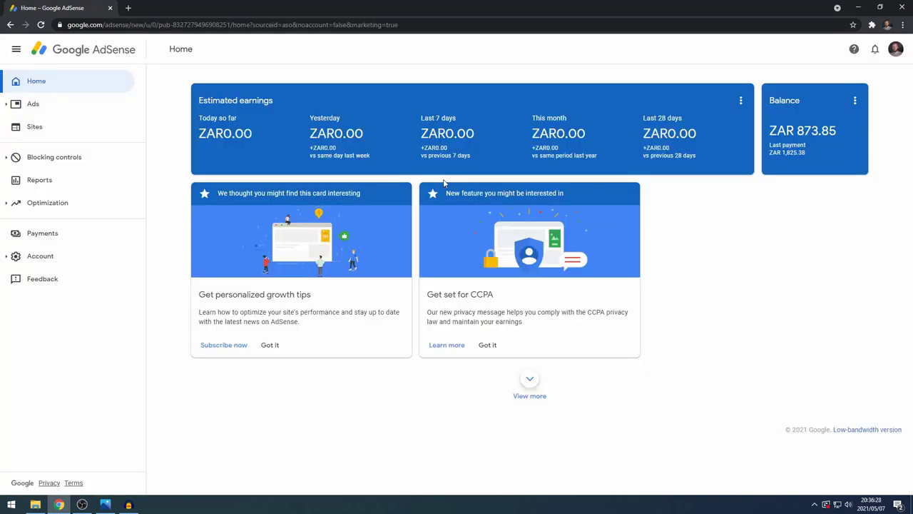
pyautogui.click(42, 234)
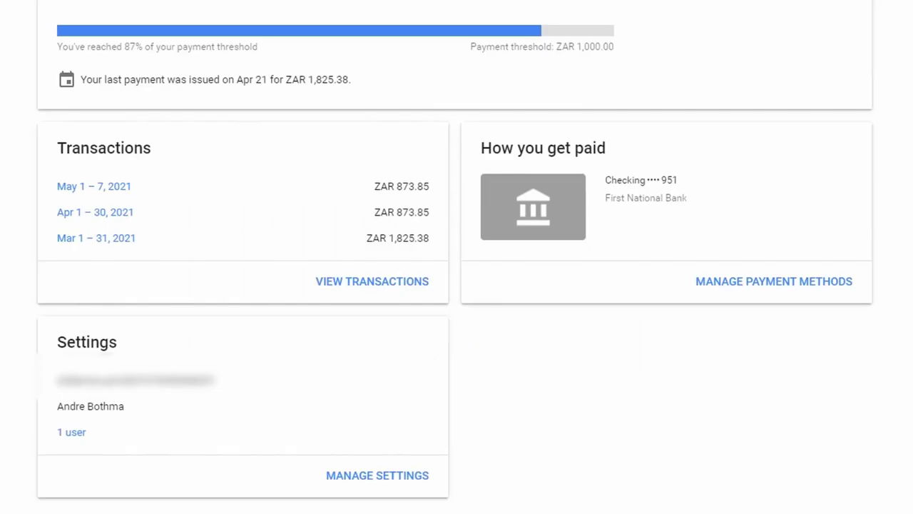
# Step: In payments profile settings, edit the United States tax info and start managing it
pyautogui.click(372, 490)
pyautogui.scroll(-3, 397, 361)
pyautogui.scroll(-2, 397, 361)
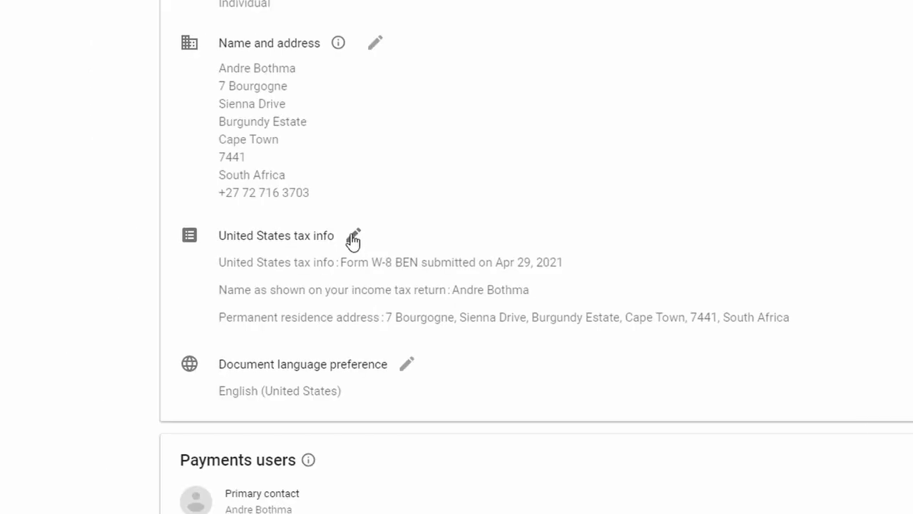
pyautogui.click(353, 239)
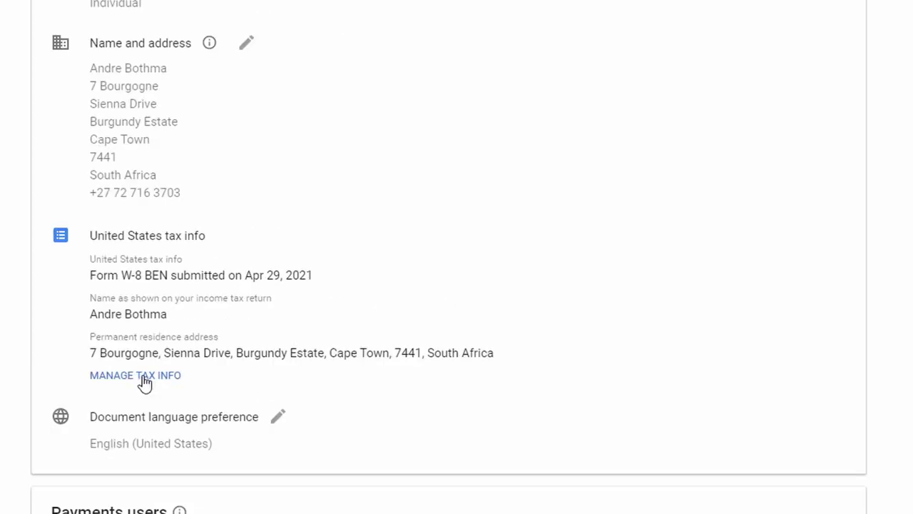
pyautogui.click(144, 381)
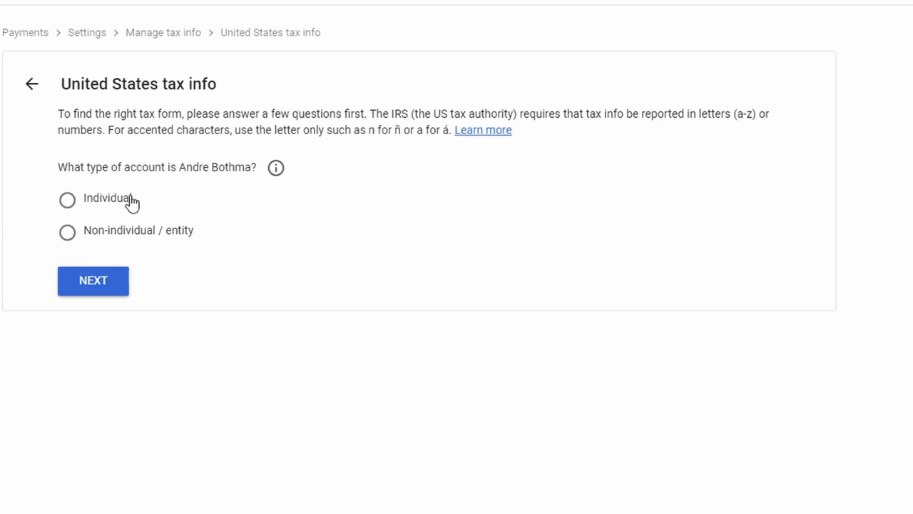
# Step: Answer the questionnaire as an Individual, non-US account and start a W-8BEN form
pyautogui.click(76, 211)
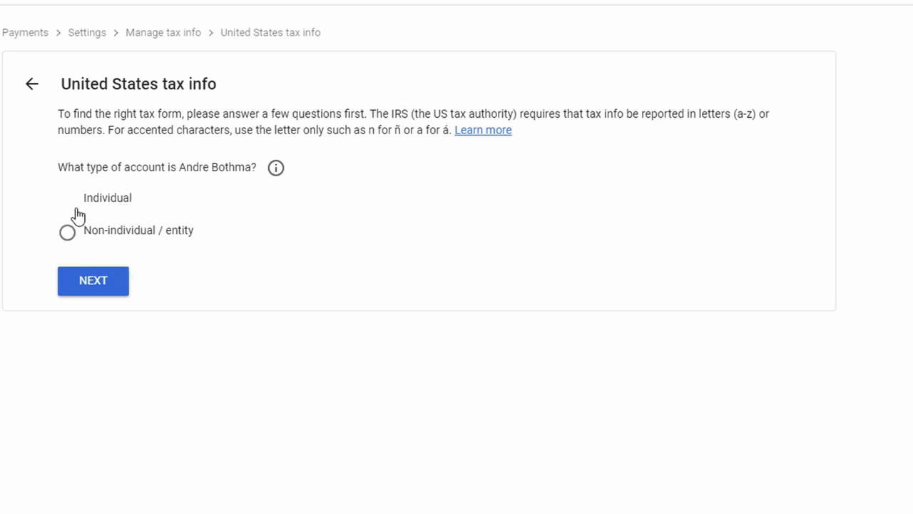
pyautogui.click(85, 287)
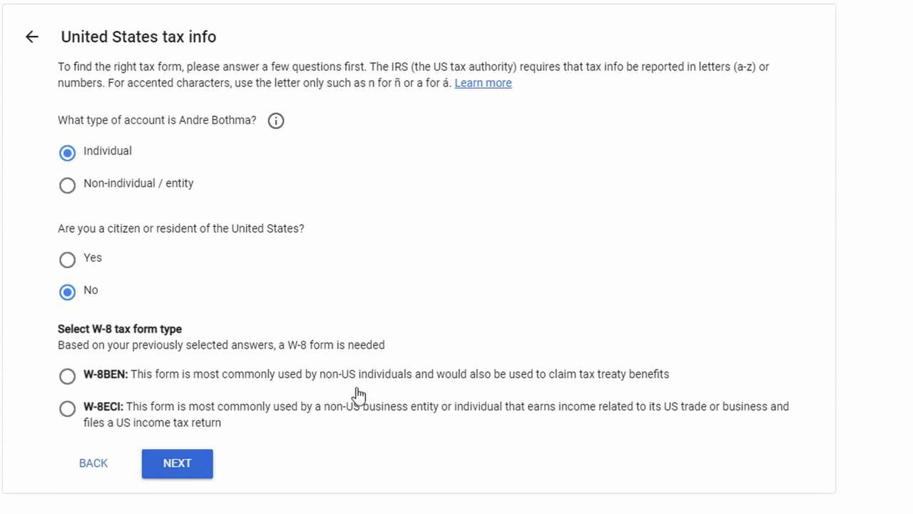
pyautogui.click(67, 378)
pyautogui.click(214, 472)
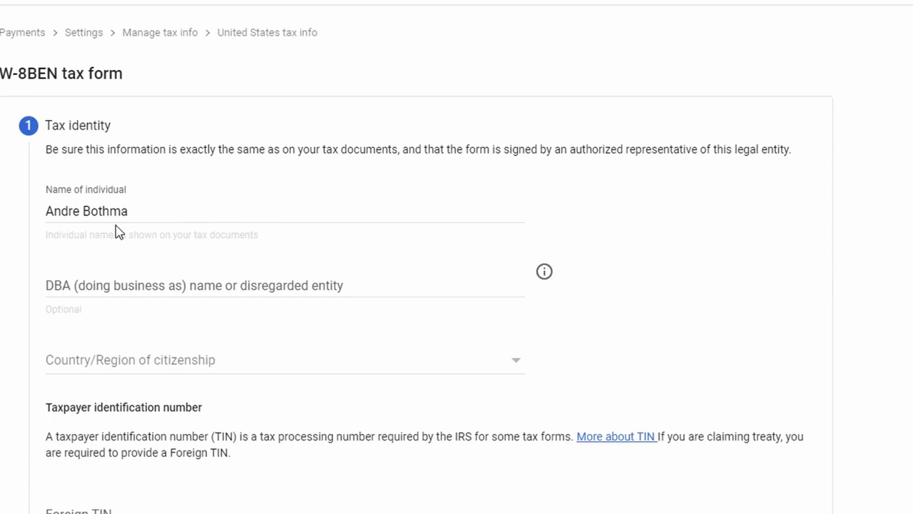
# Step: Set citizenship to South Africa, paste the foreign TIN, and reuse the residence address for mailing
pyautogui.scroll(-1, 118, 231)
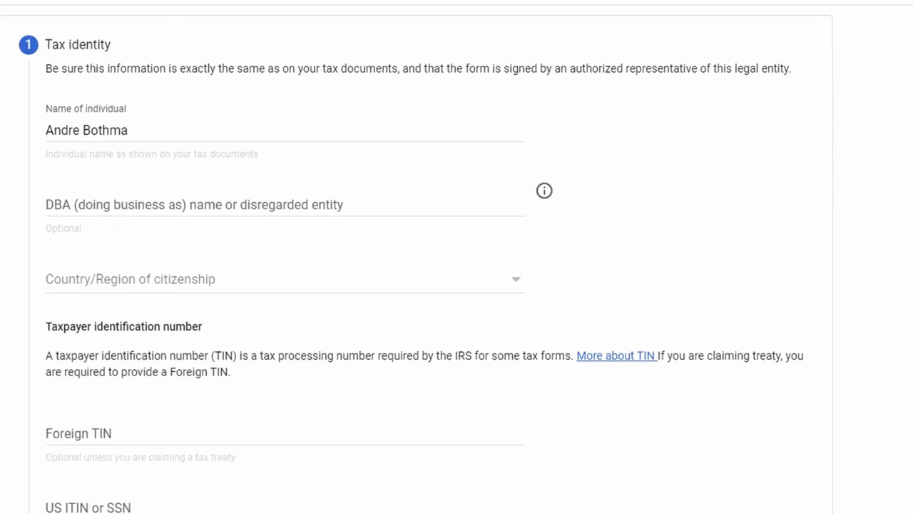
pyautogui.scroll(-1, 126, 309)
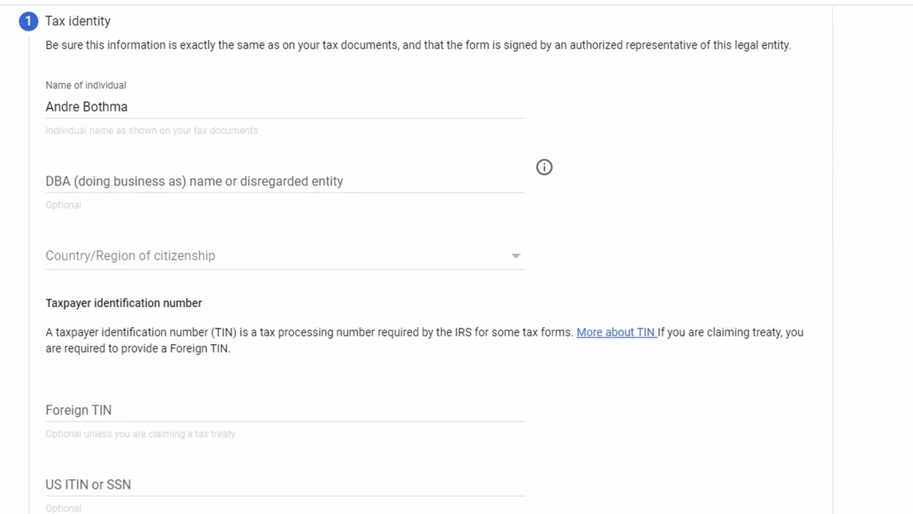
pyautogui.click(137, 243)
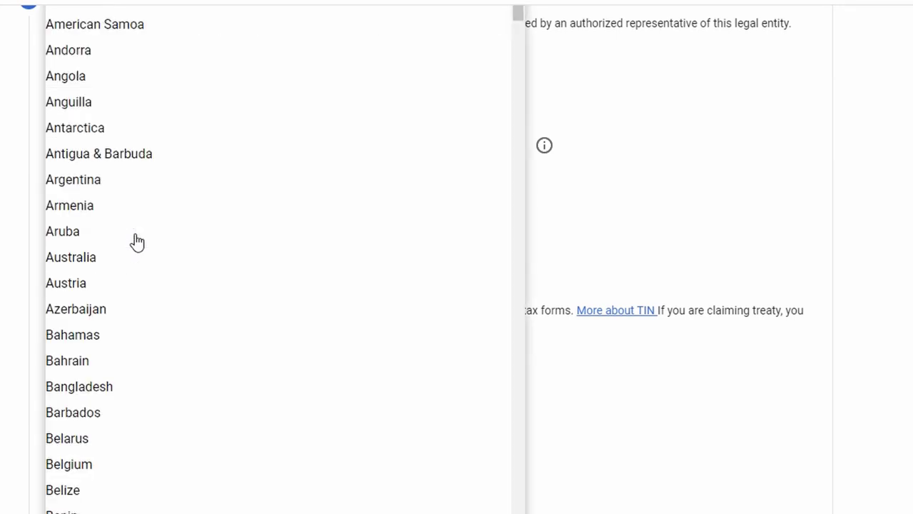
pyautogui.scroll(-20, 137, 243)
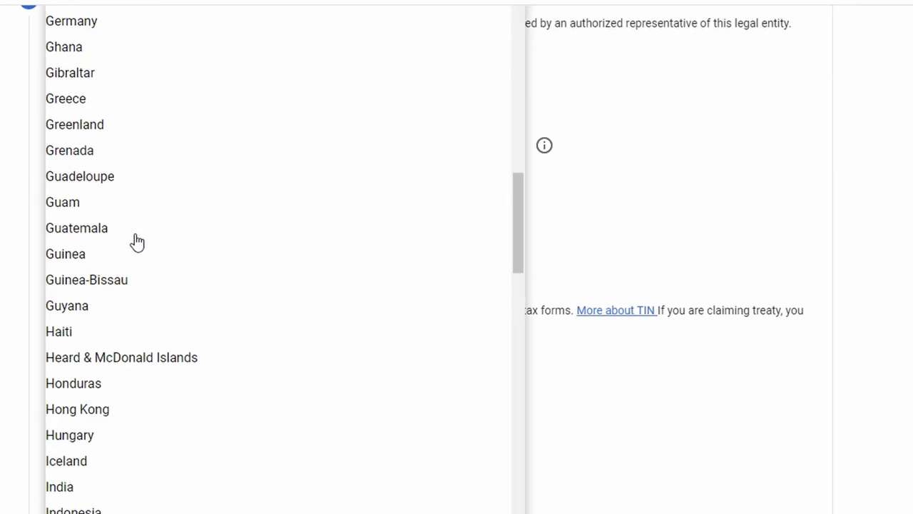
pyautogui.scroll(-10, 136, 242)
pyautogui.scroll(1, 136, 243)
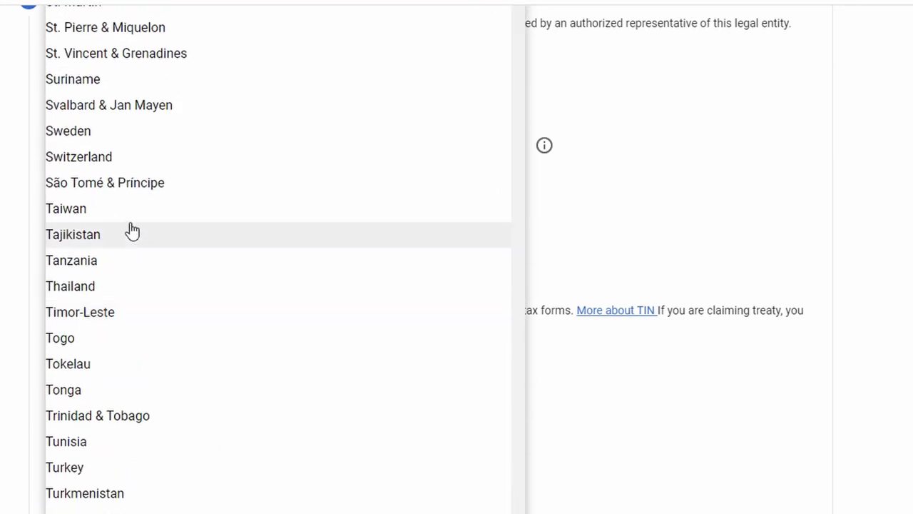
pyautogui.press('Tab')
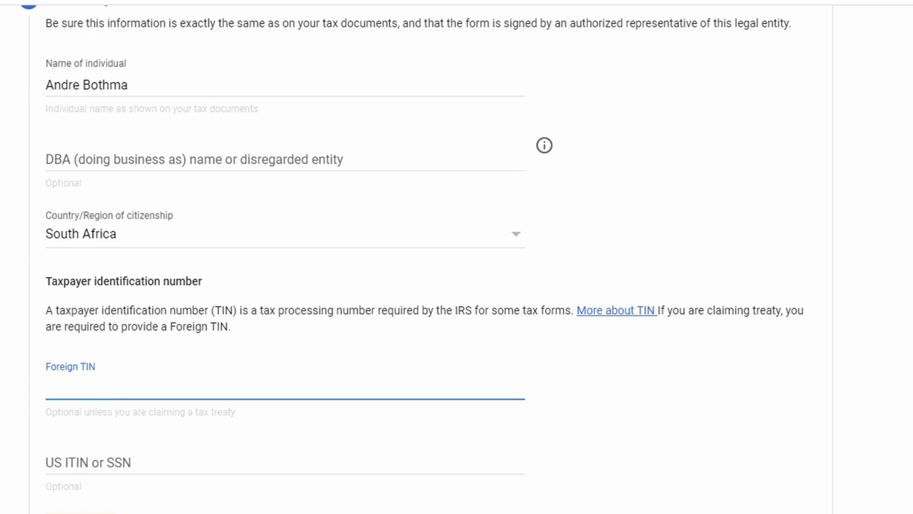
pyautogui.hotkey('ctrl', 'v')
pyautogui.click(86, 485)
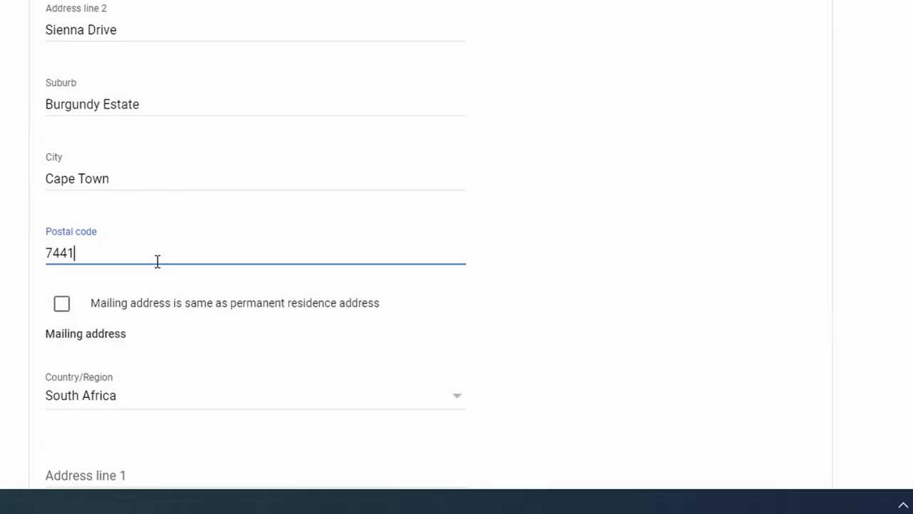
pyautogui.click(61, 306)
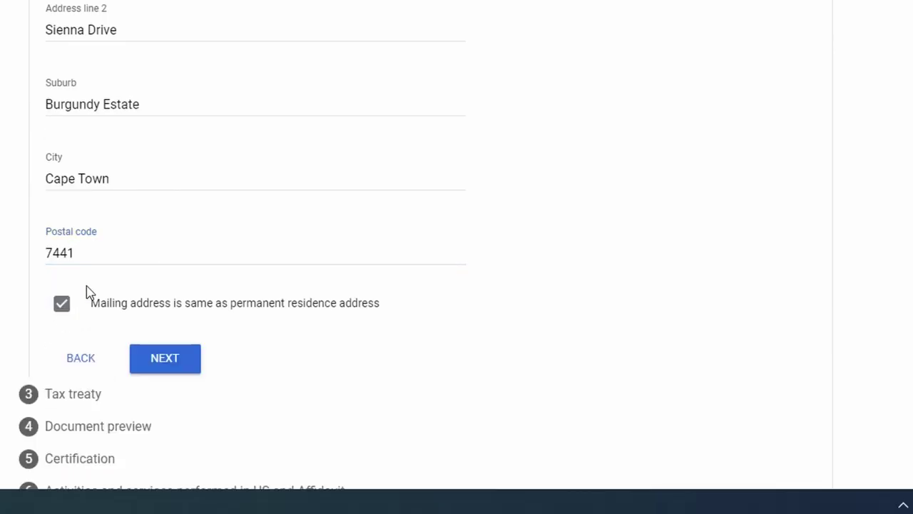
pyautogui.click(166, 361)
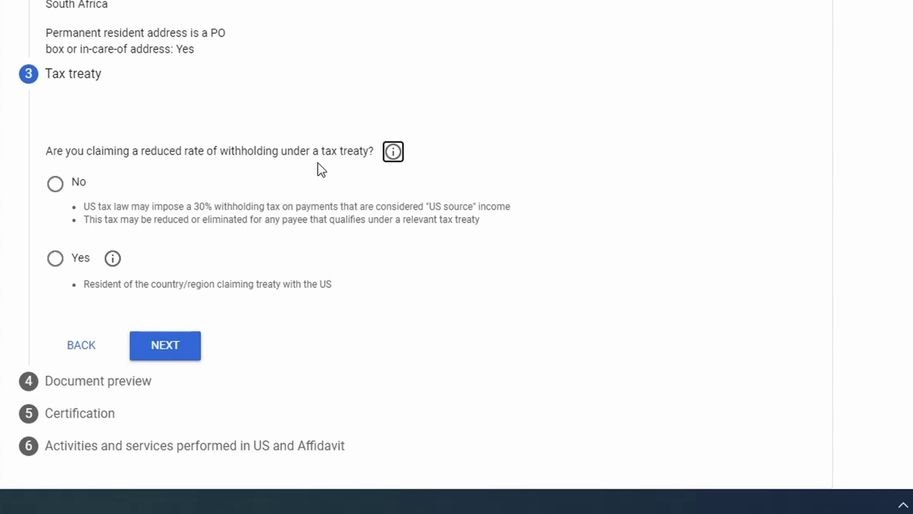
# Step: Claim a reduced treaty rate as a South Africa resident and tick Services (such as AdSense)
pyautogui.click(54, 260)
pyautogui.scroll(-2, 8, 278)
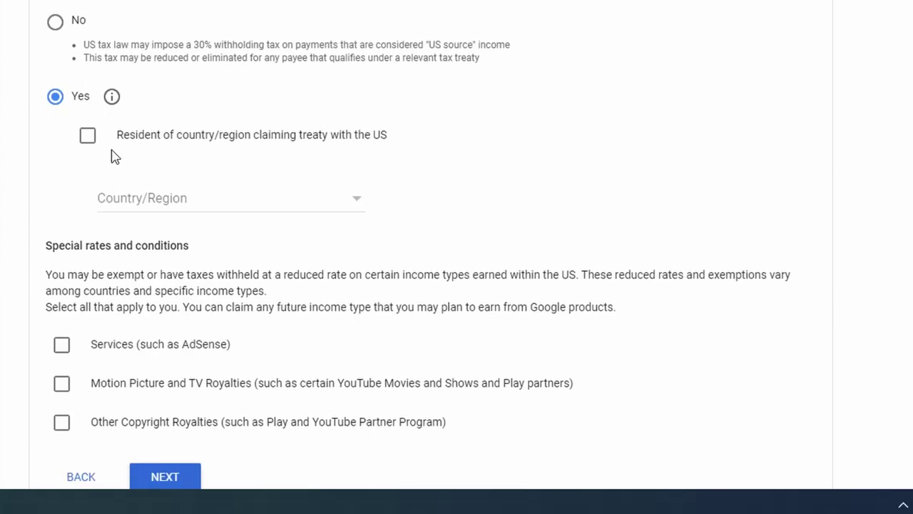
pyautogui.click(86, 136)
pyautogui.click(332, 204)
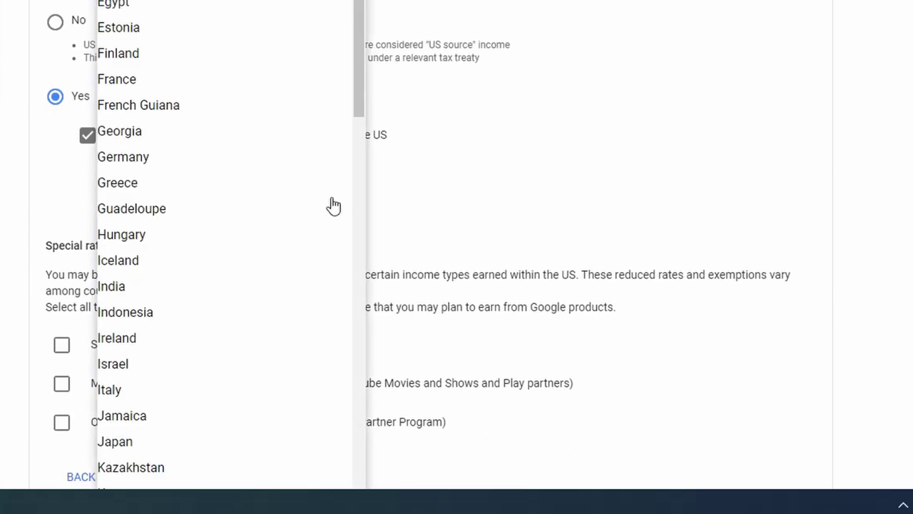
pyautogui.scroll(-10, 222, 168)
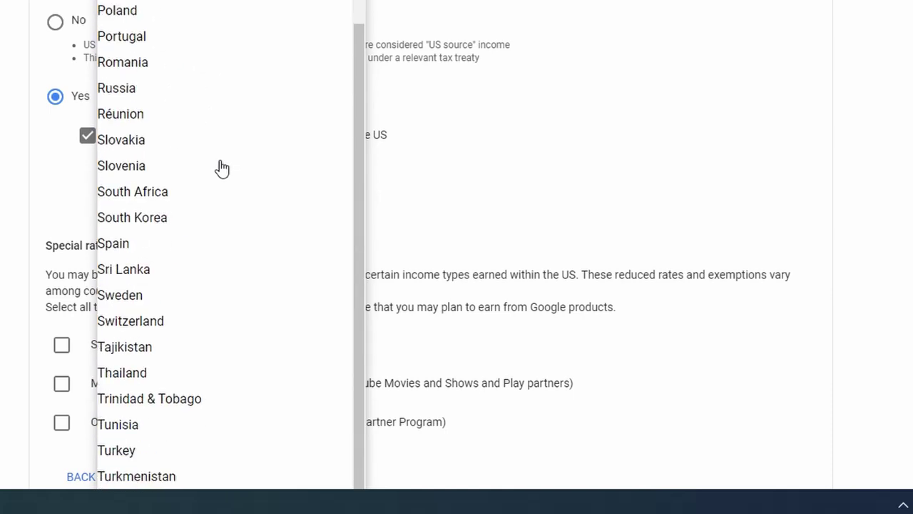
pyautogui.click(161, 194)
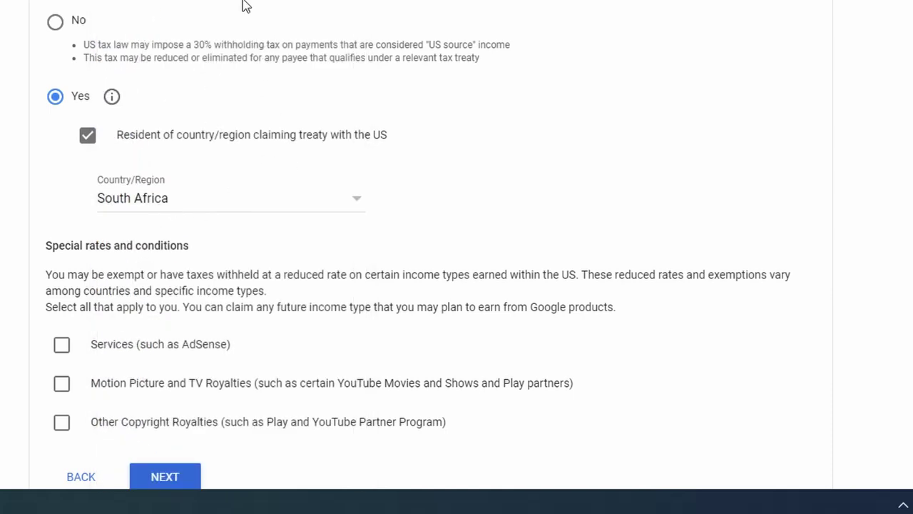
pyautogui.scroll(-2, 246, 93)
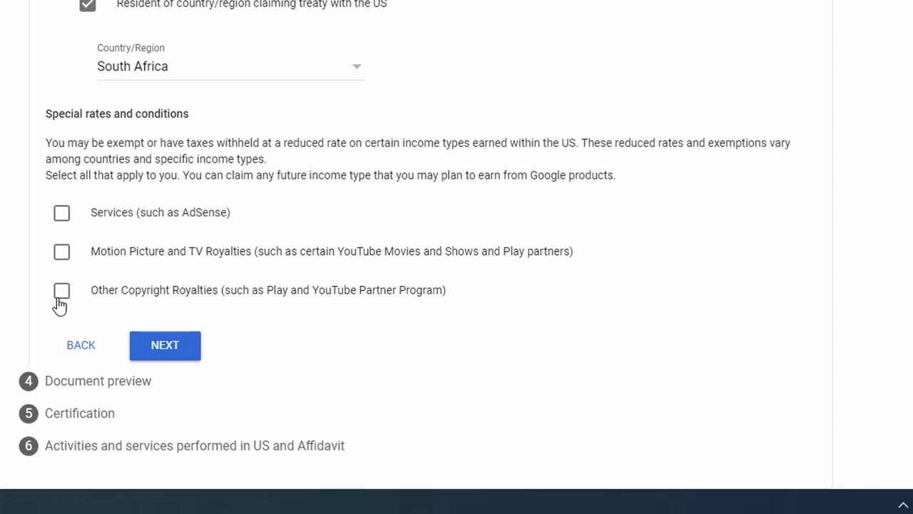
pyautogui.click(61, 214)
# Step: Claim Article 7 paragraph 1 at 0% for Services and confirm meeting the treaty terms
pyautogui.scroll(-3, 214, 178)
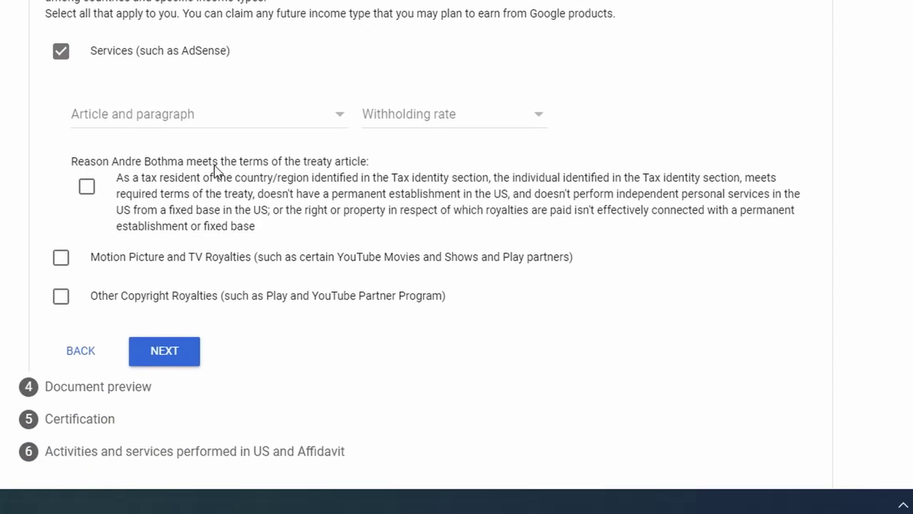
pyautogui.click(180, 116)
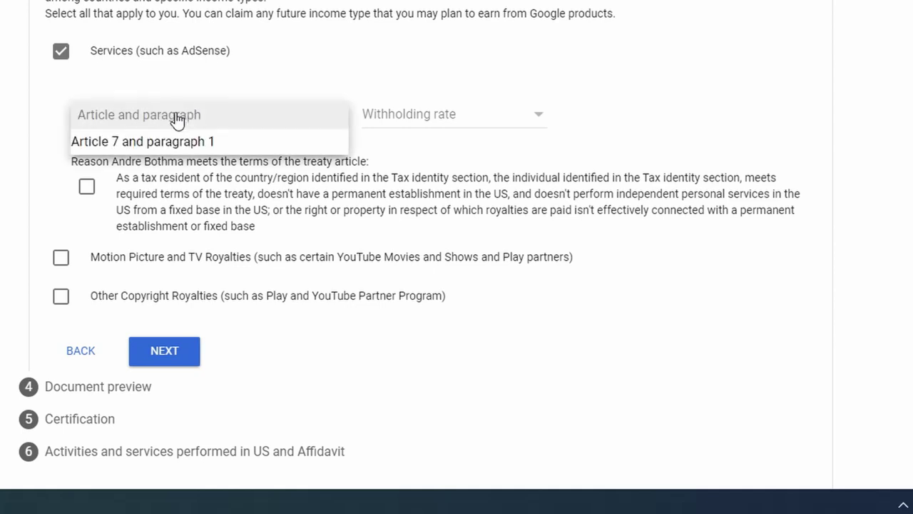
pyautogui.click(126, 147)
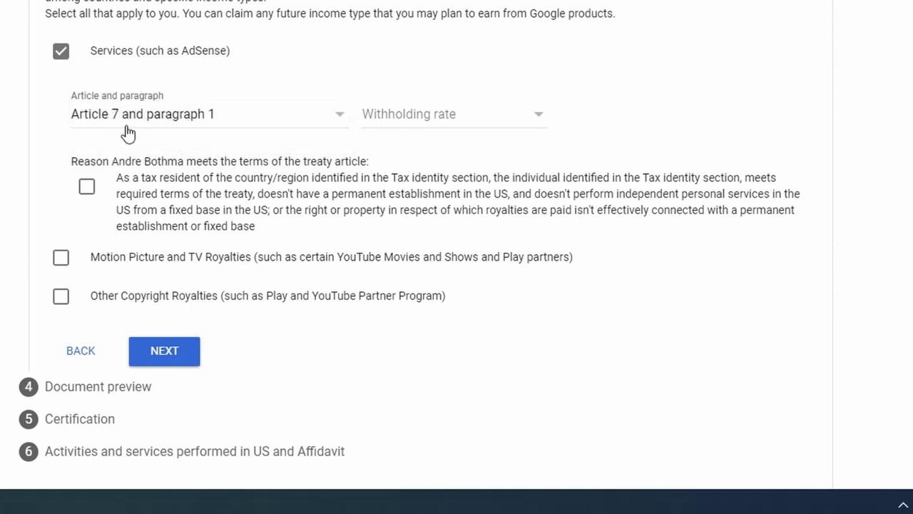
pyautogui.click(464, 125)
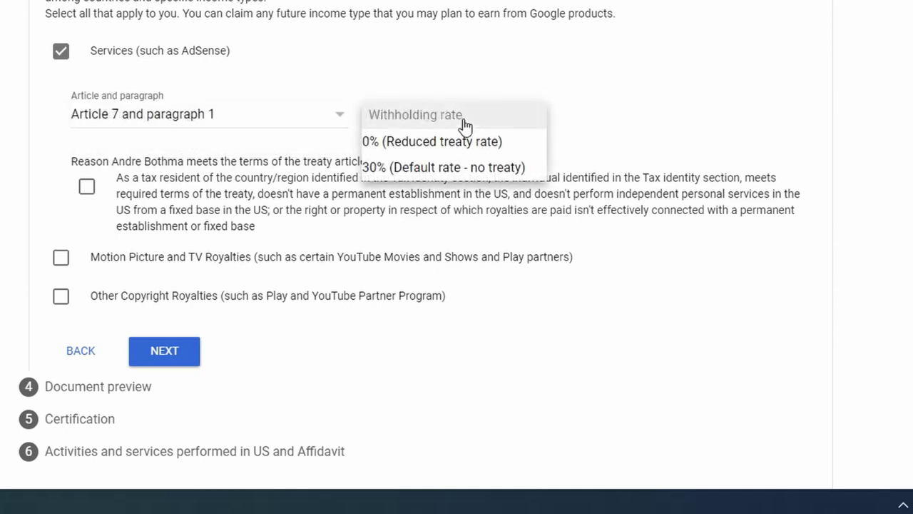
pyautogui.click(433, 143)
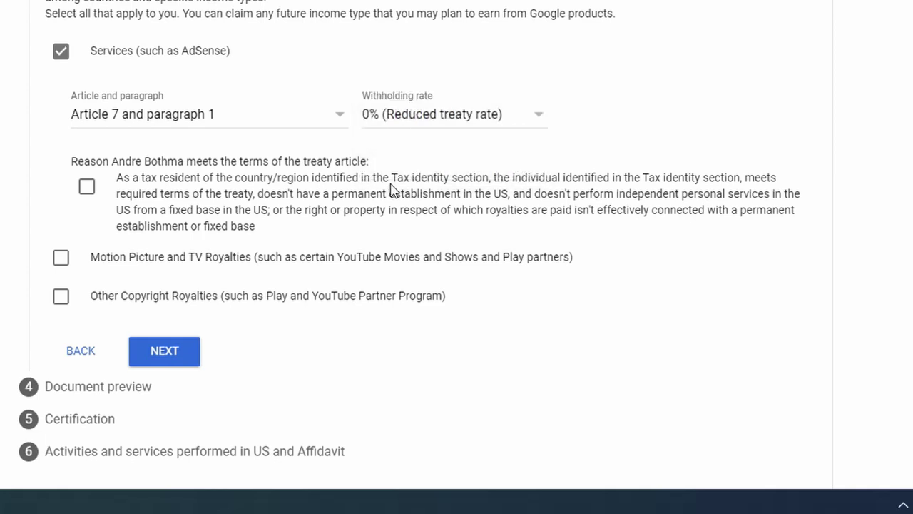
pyautogui.click(88, 187)
# Step: Claim Article 12 paragraph 1 at 0% for Motion Picture and TV Royalties, confirming treaty terms
pyautogui.click(60, 259)
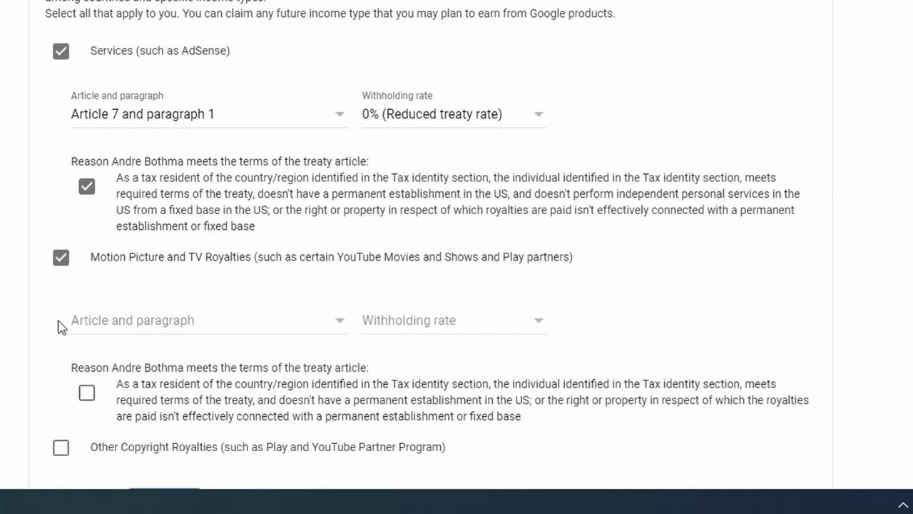
pyautogui.scroll(-2, 55, 323)
pyautogui.click(153, 245)
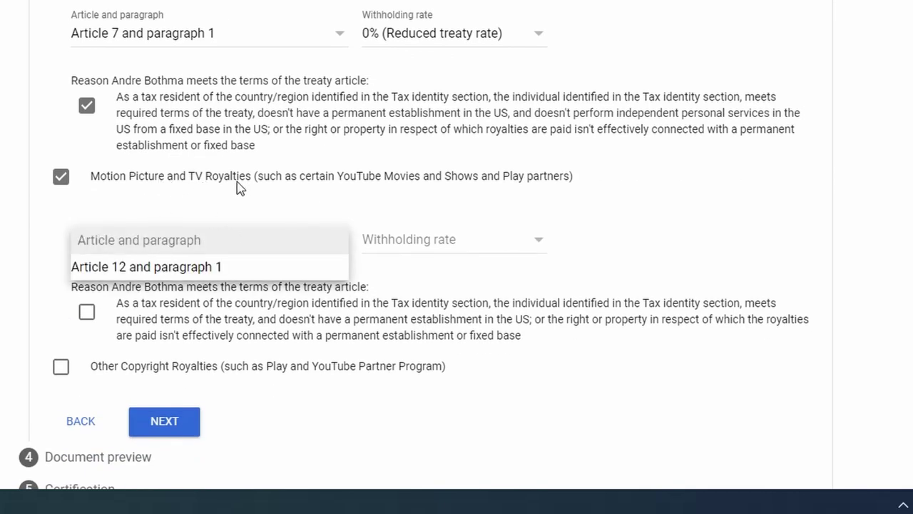
pyautogui.click(129, 270)
pyautogui.click(406, 245)
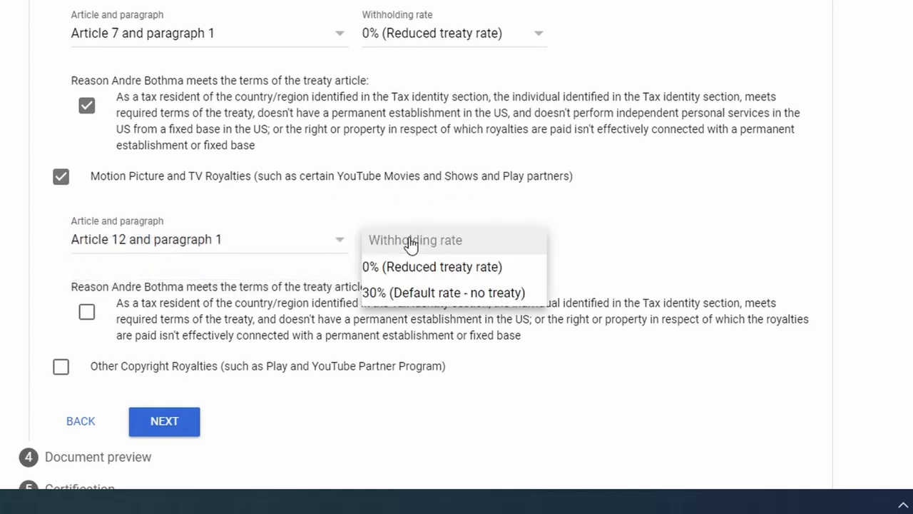
pyautogui.click(385, 269)
pyautogui.scroll(-1, 51, 264)
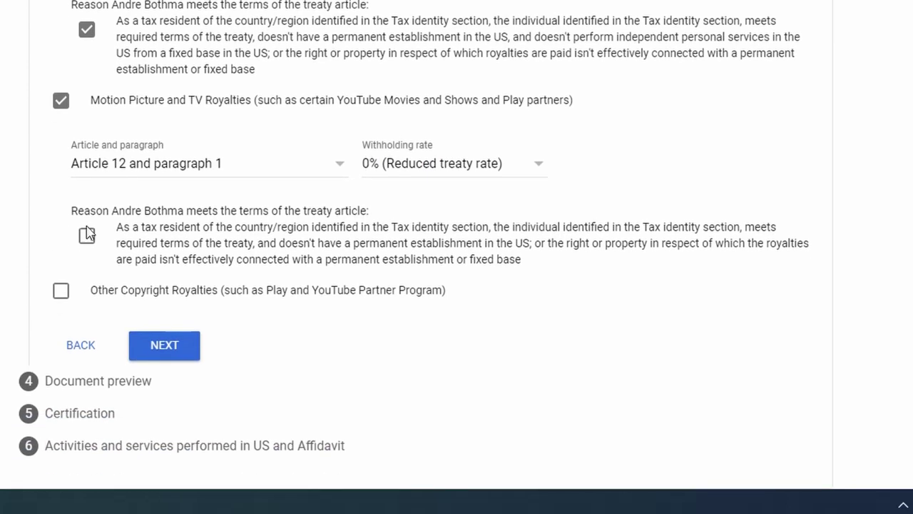
pyautogui.click(86, 237)
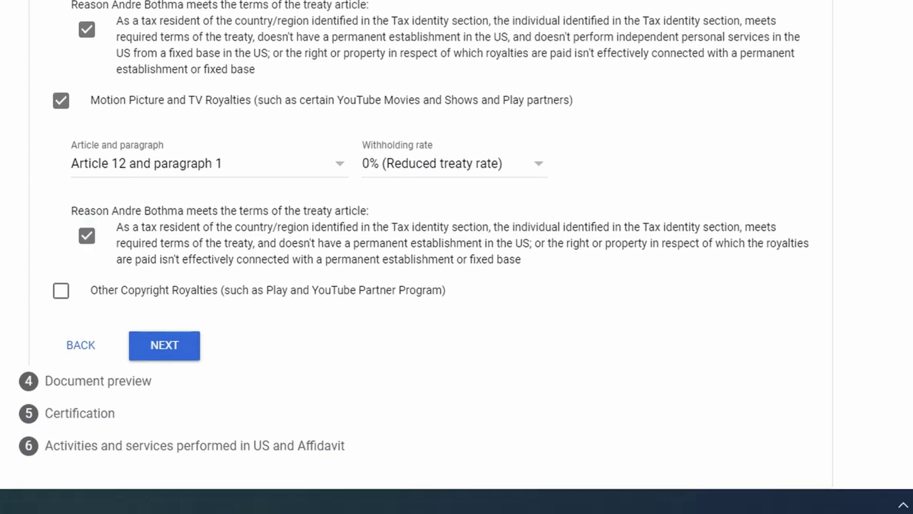
# Step: Claim Article 12 paragraph 1 at 0% for Other Copyright Royalties, confirming treaty terms
pyautogui.click(59, 291)
pyautogui.scroll(-2, 285, 302)
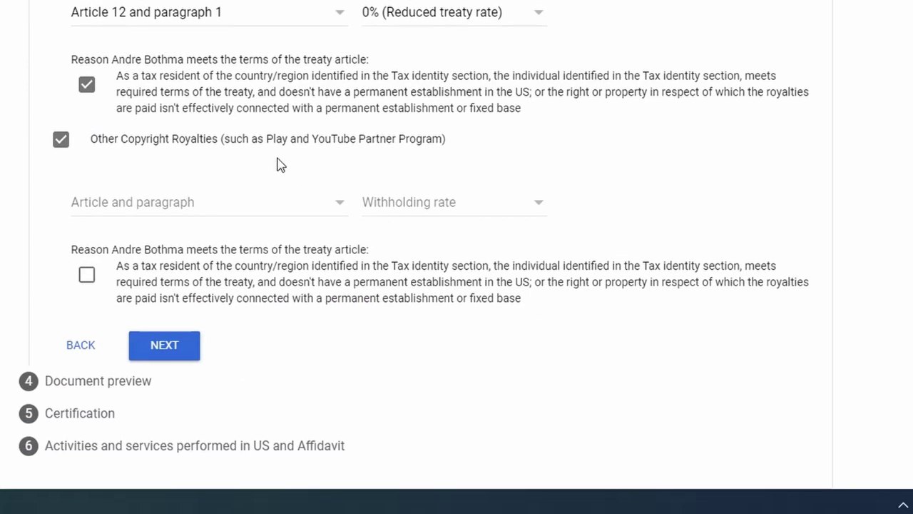
pyautogui.click(169, 212)
pyautogui.click(175, 230)
pyautogui.click(397, 206)
pyautogui.click(399, 230)
pyautogui.click(87, 280)
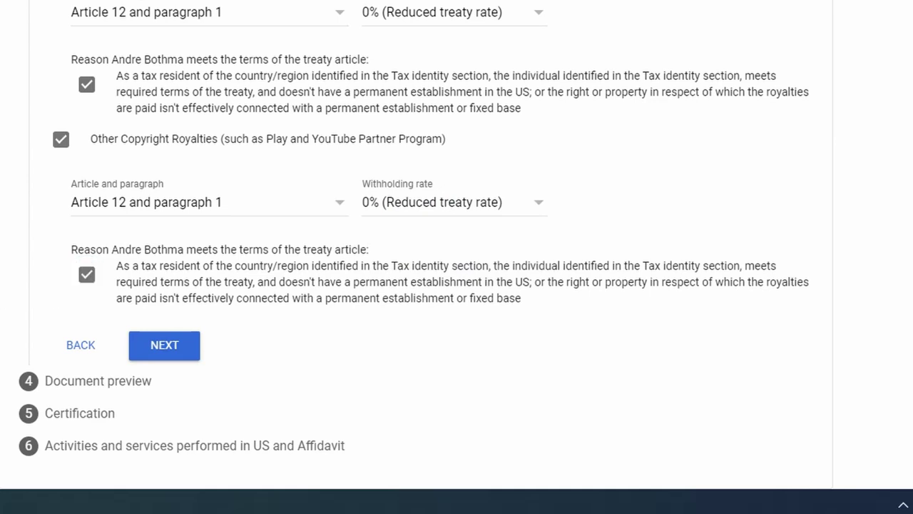
pyautogui.click(165, 346)
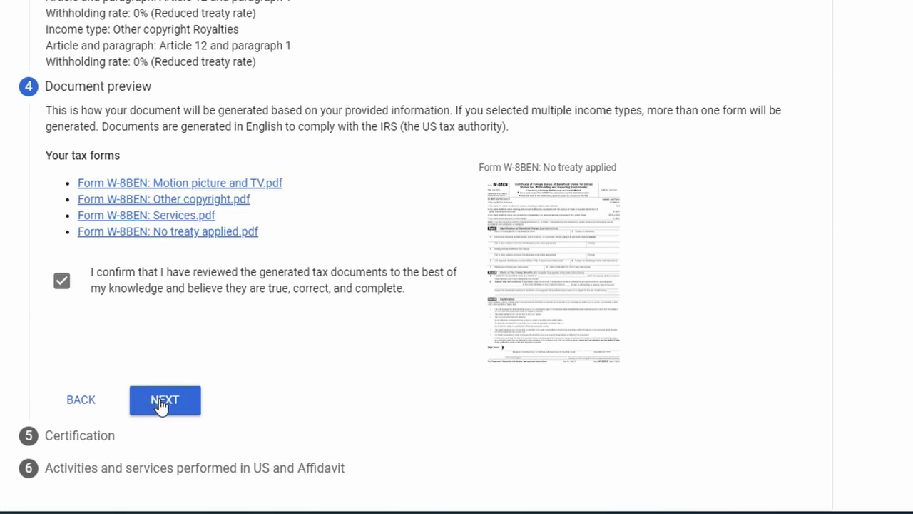
# Step: Sign the certification with the full legal name, confirming you are the person listed
pyautogui.click(162, 405)
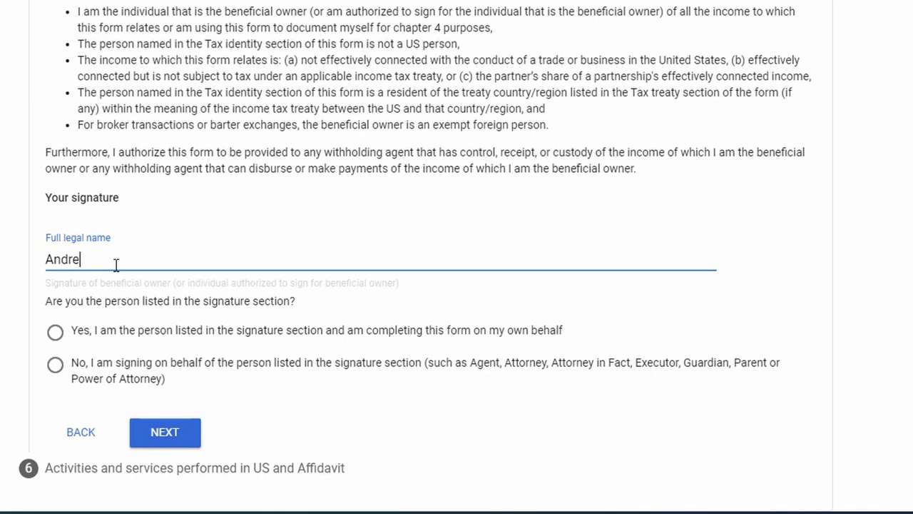
pyautogui.write('André Bothma')
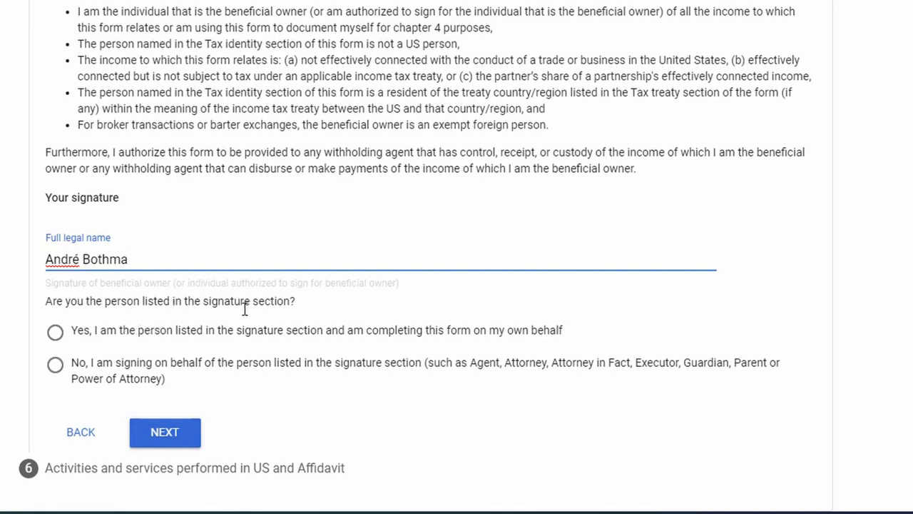
pyautogui.click(55, 332)
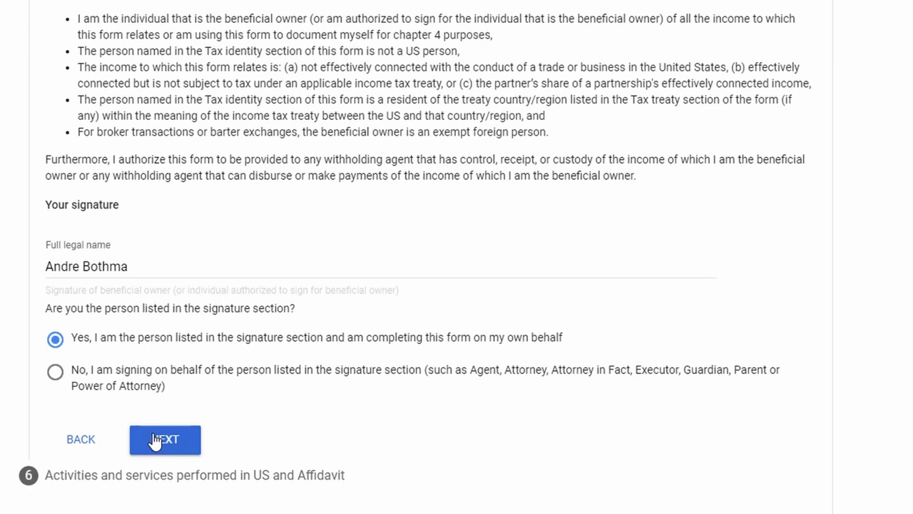
pyautogui.click(154, 441)
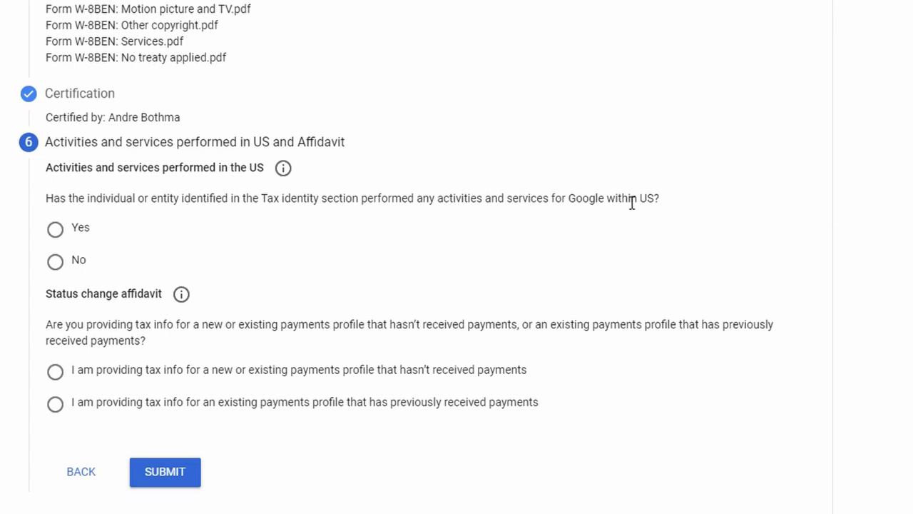
# Step: Declare no US services, certify work done outside the US, and affirm unchanged existing-profile status
pyautogui.click(55, 262)
pyautogui.click(414, 314)
pyautogui.scroll(-1, 413, 318)
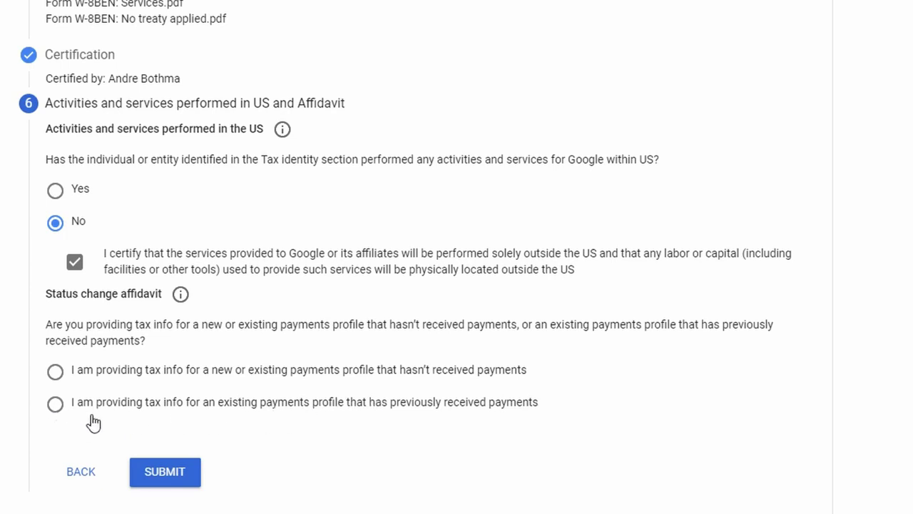
pyautogui.click(54, 411)
pyautogui.scroll(-2, 26, 387)
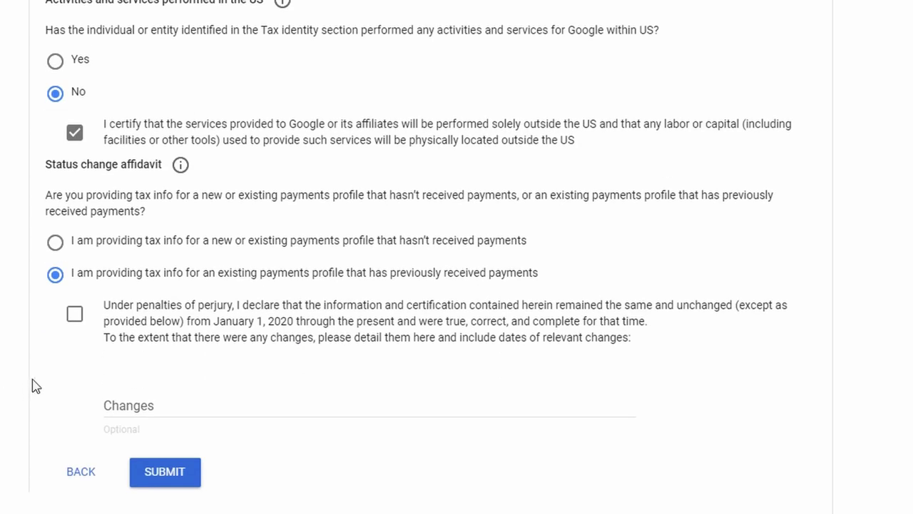
pyautogui.click(75, 318)
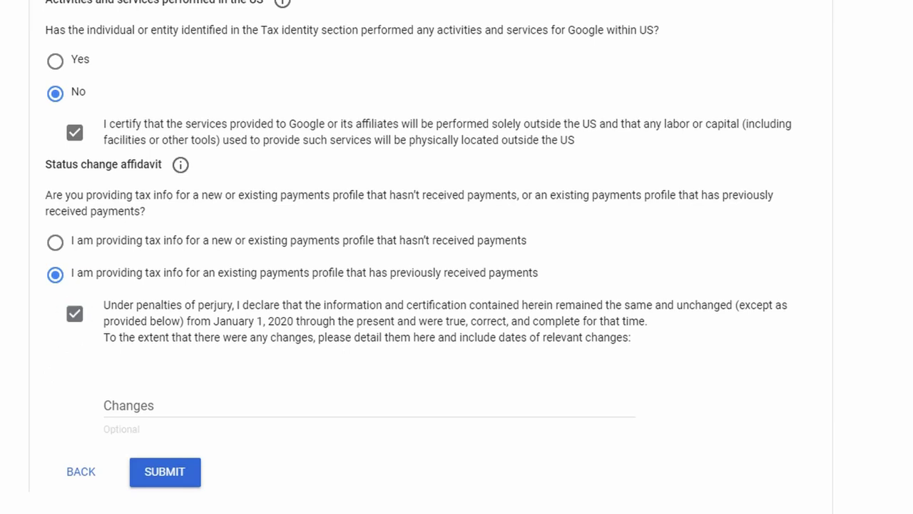
# Step: Submit the completed W-8BEN tax form
pyautogui.click(164, 471)
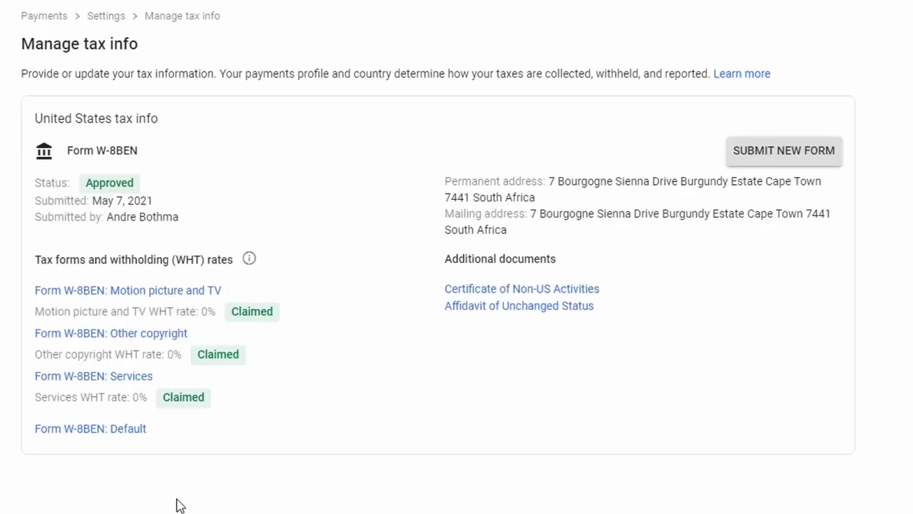